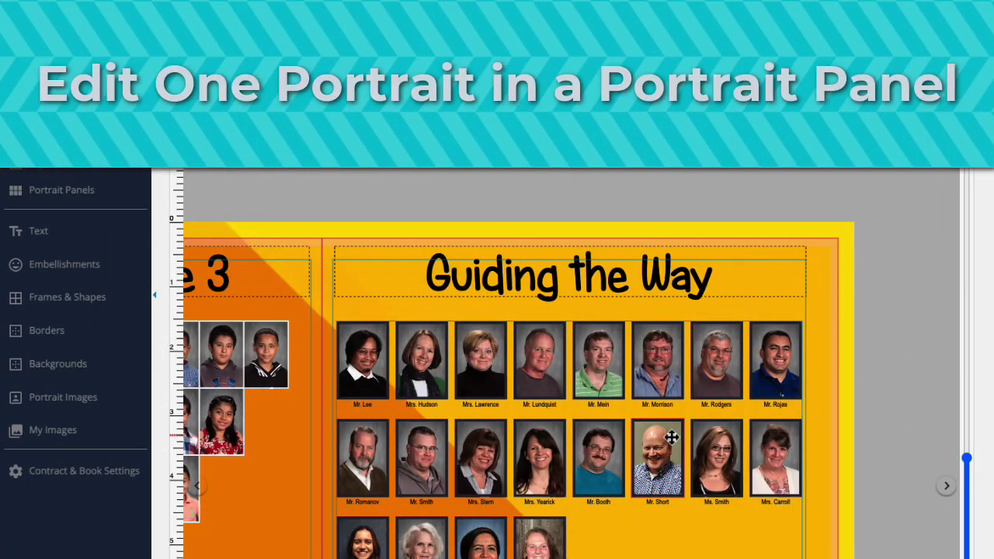
Mirror the second-row sixth staff portrait horizontally using the Flip tool.
{"action": "left_click", "coordinate": [671, 438]}
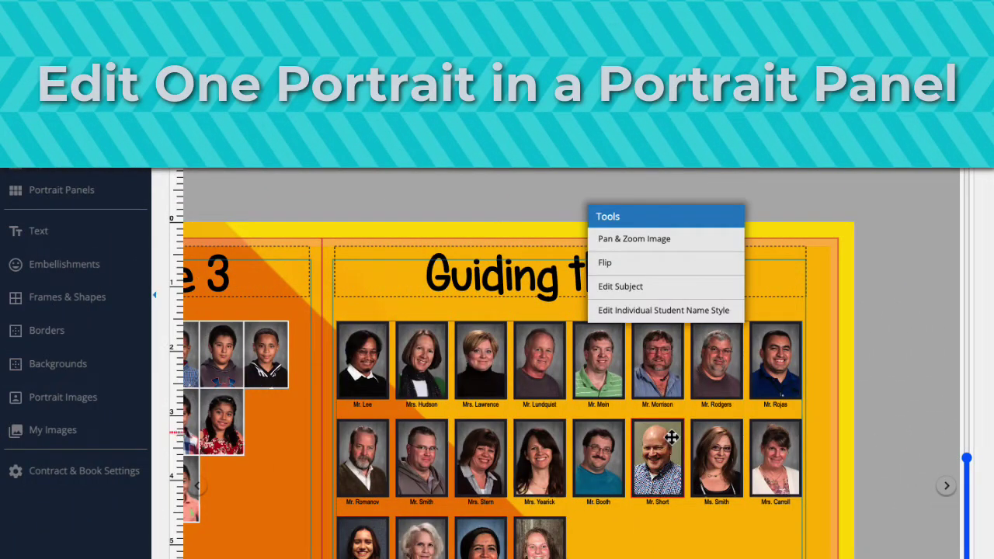
{"action": "left_click", "coordinate": [614, 269]}
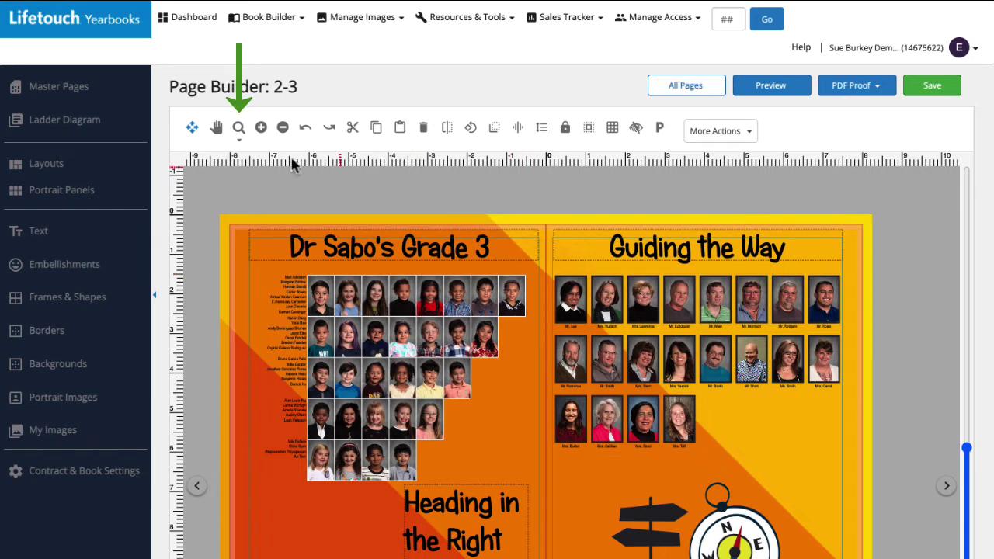
Zoom the page view in on the Guiding the Way staff panel on page 3.
{"action": "left_click", "coordinate": [241, 131]}
{"action": "left_click_drag", "start_coordinate": [532, 181], "coordinate": [886, 551]}
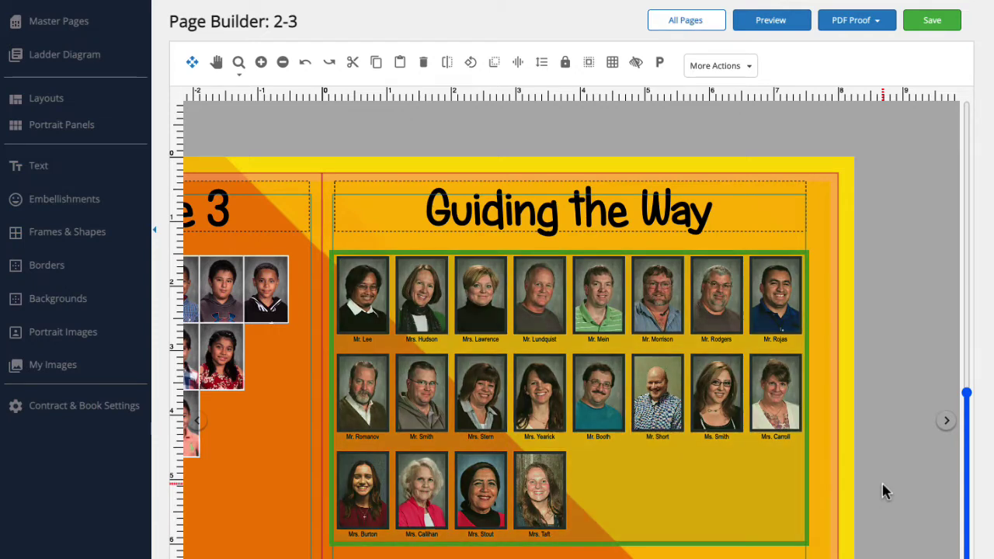
Select the Guiding the Way staff panel and enter its edit mode to show the empty slots.
{"action": "left_click", "coordinate": [623, 345]}
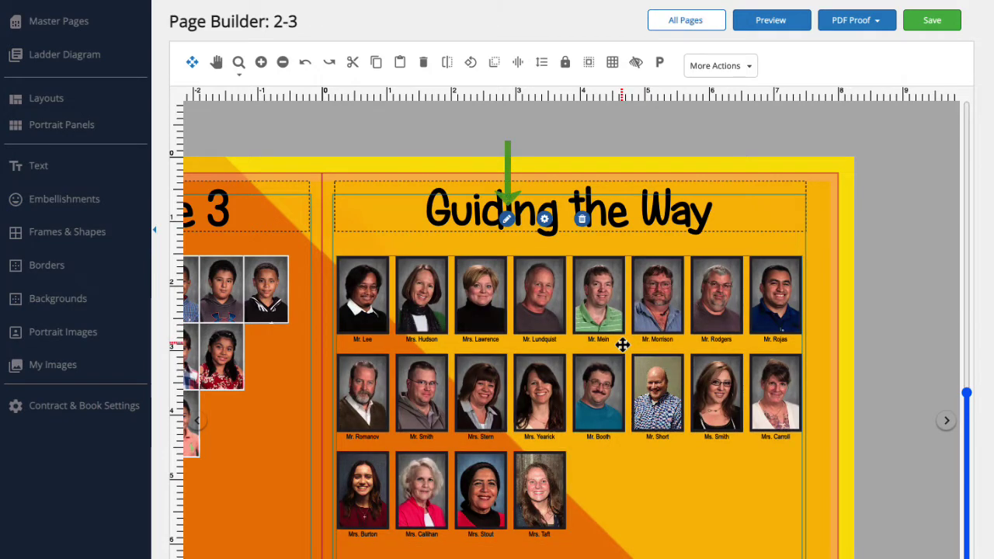
{"action": "left_click", "coordinate": [506, 221]}
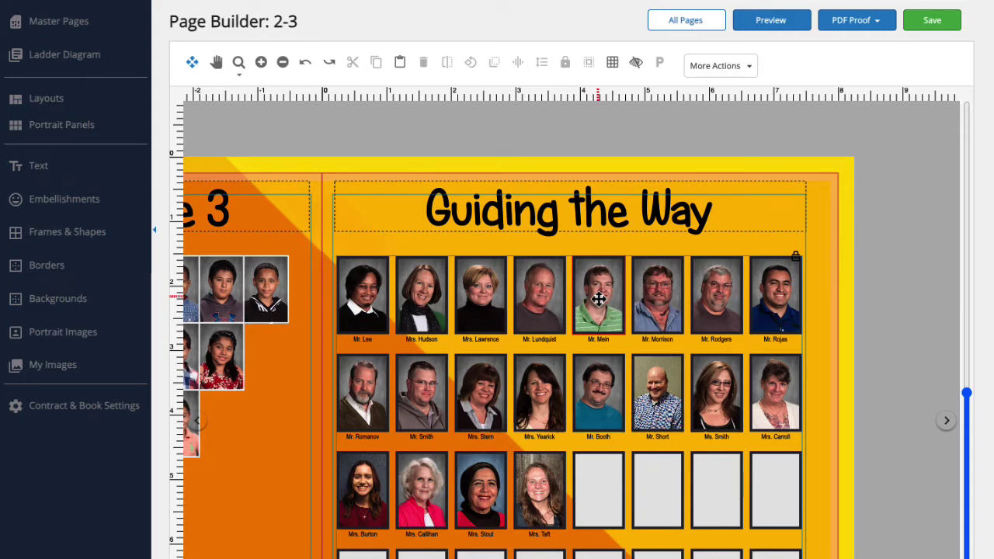
{"action": "left_click_drag", "start_coordinate": [599, 299], "coordinate": [666, 396]}
Scale the second-row sixth portrait's photo to 7% with Pan & Zoom and shift the face lower.
{"action": "right_click", "coordinate": [666, 396]}
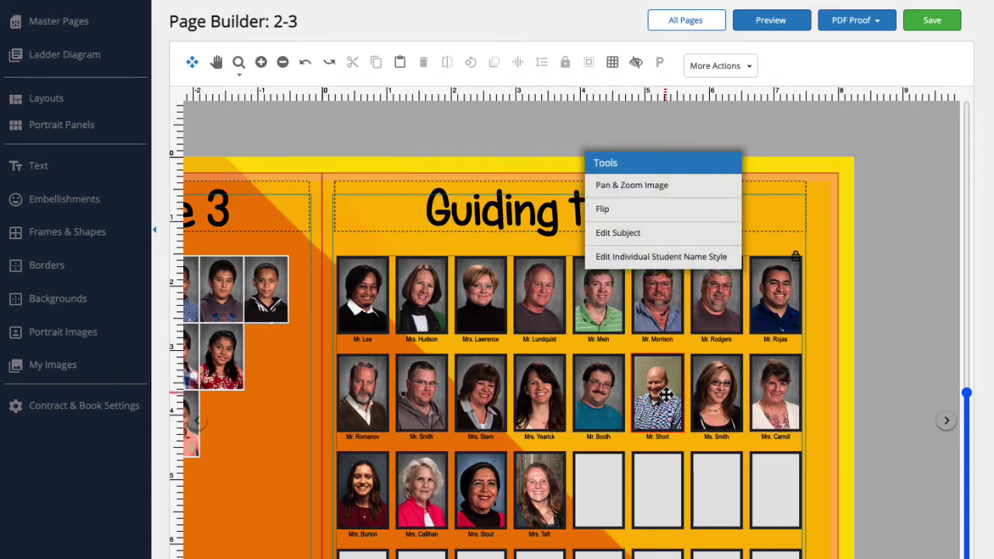
{"action": "left_click", "coordinate": [645, 197]}
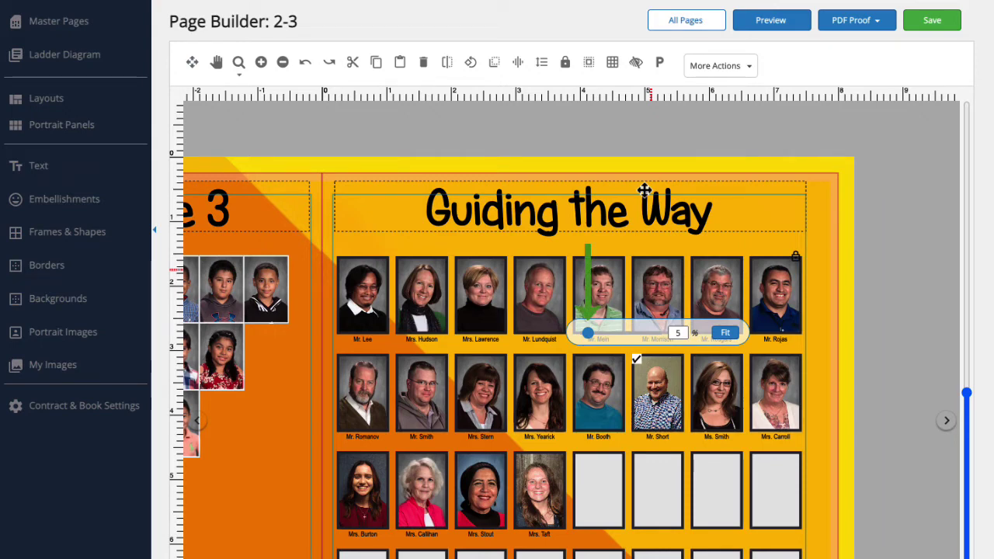
{"action": "left_click_drag", "start_coordinate": [591, 341], "coordinate": [593, 342]}
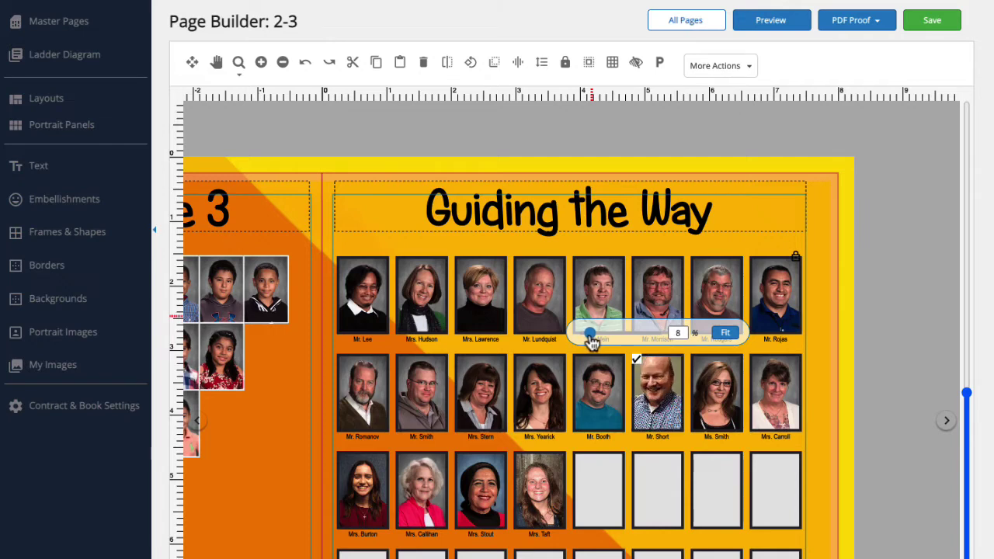
{"action": "left_click", "coordinate": [725, 333]}
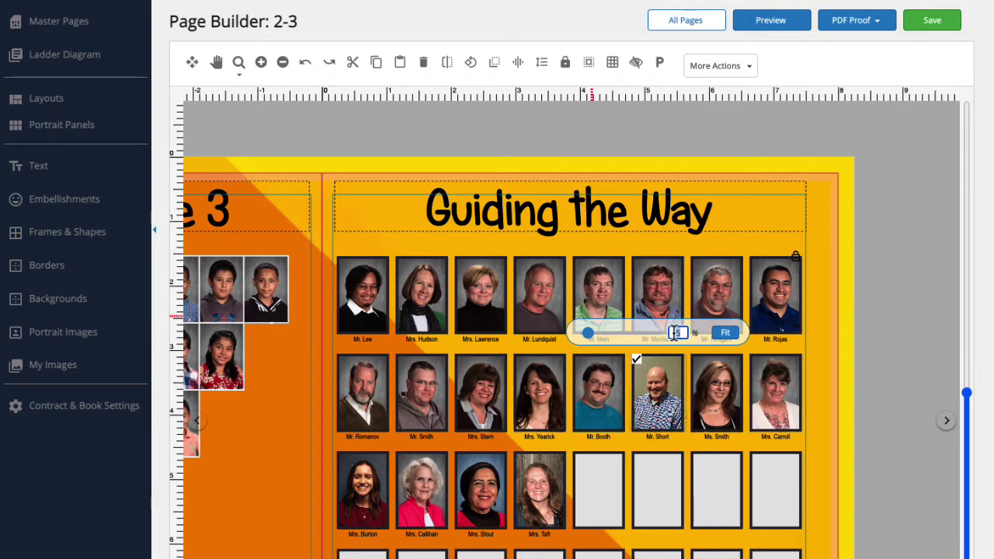
{"action": "double_click", "coordinate": [676, 333]}
{"action": "type", "text": "7"}
{"action": "key", "text": "Return"}
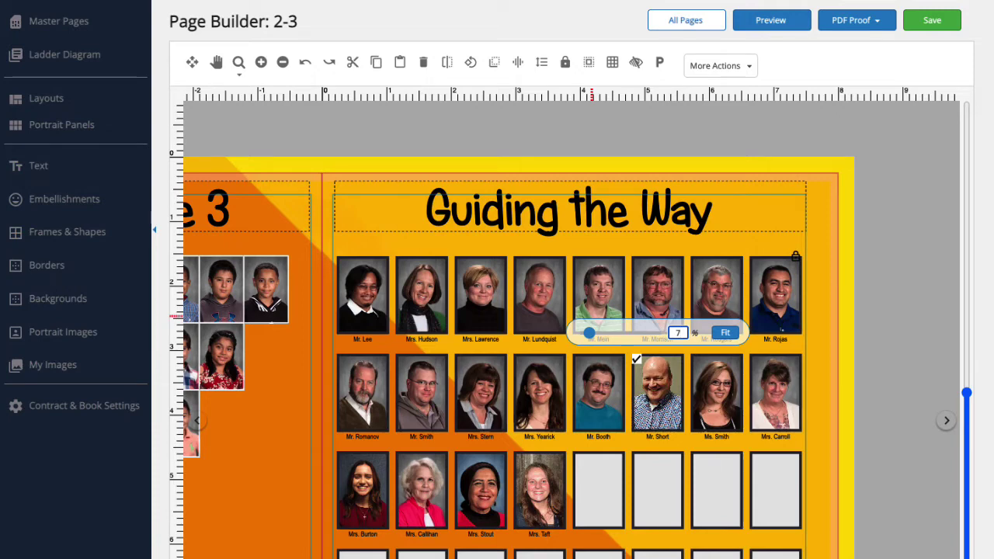
{"action": "left_click", "coordinate": [658, 362]}
{"action": "left_click_drag", "start_coordinate": [658, 396], "coordinate": [666, 421]}
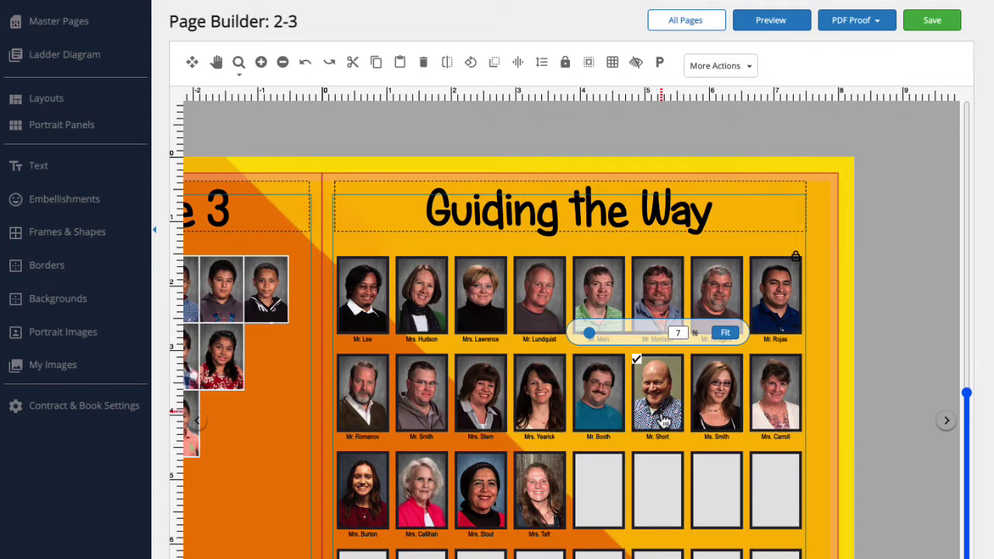
Deselect the panel, flip the second-row sixth portrait horizontally, and return to its Tools options.
{"action": "left_click", "coordinate": [825, 373]}
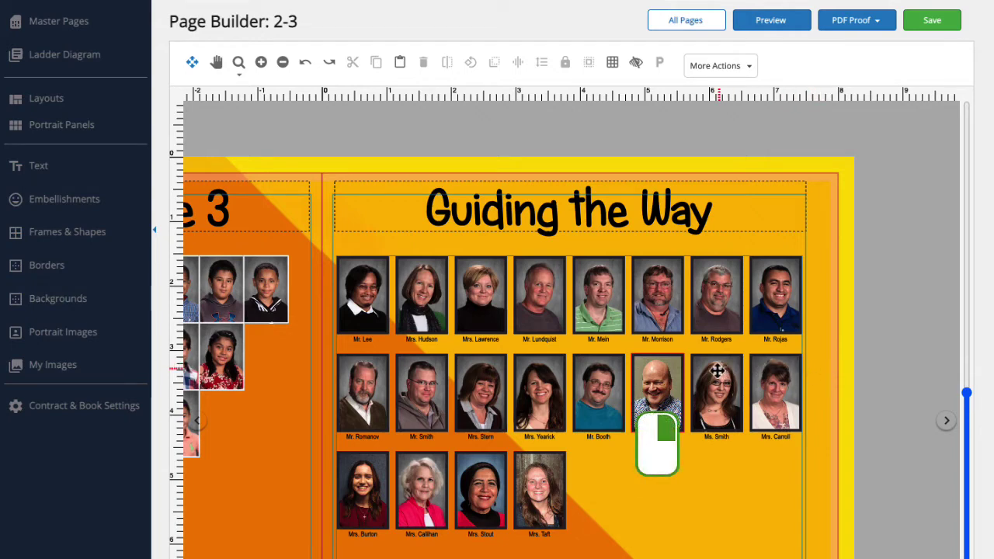
{"action": "right_click", "coordinate": [671, 372]}
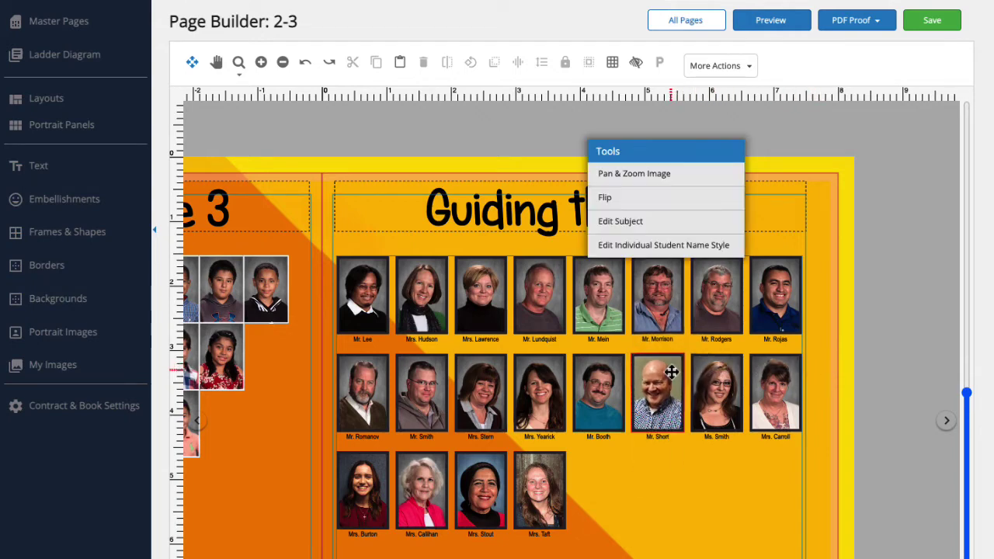
{"action": "left_click", "coordinate": [615, 202]}
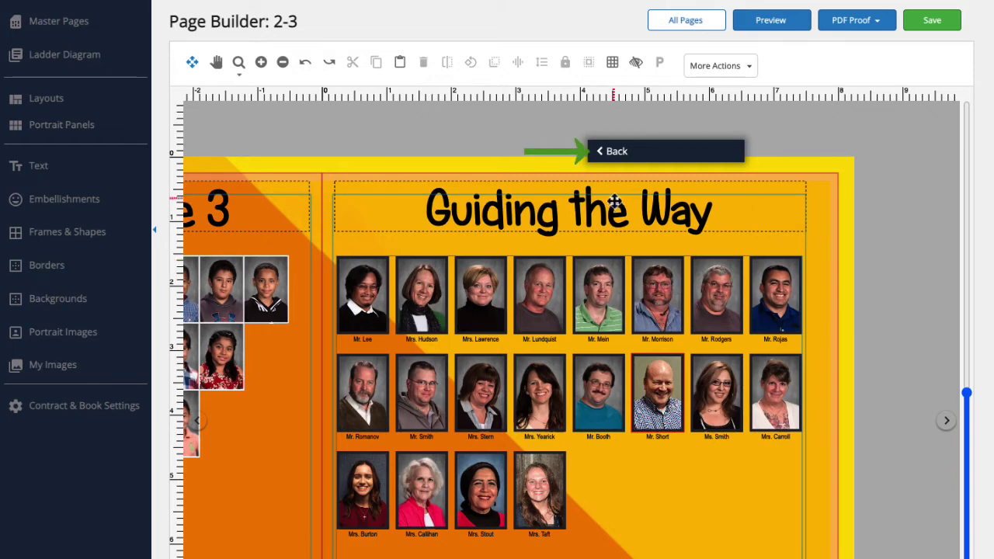
{"action": "left_click", "coordinate": [603, 154]}
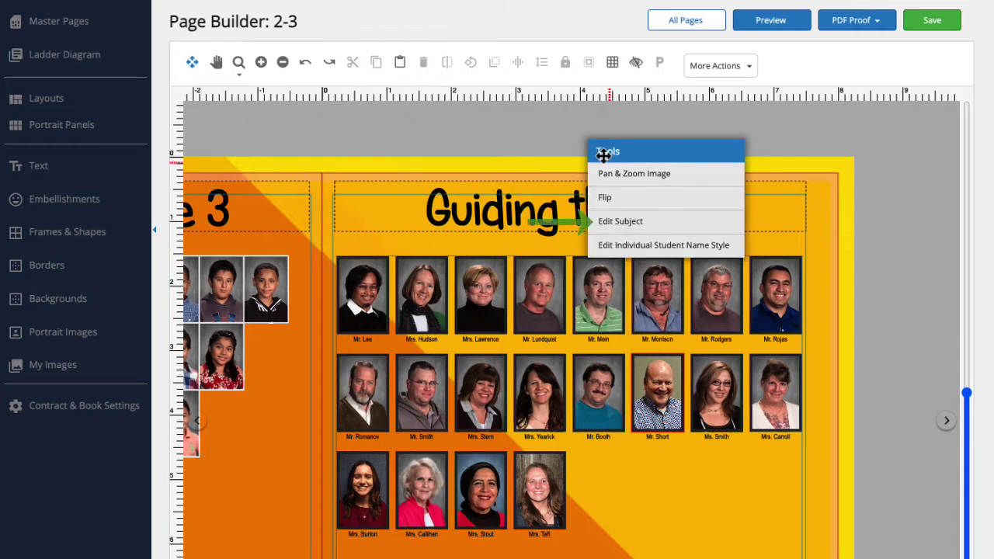
{"action": "left_click", "coordinate": [622, 225]}
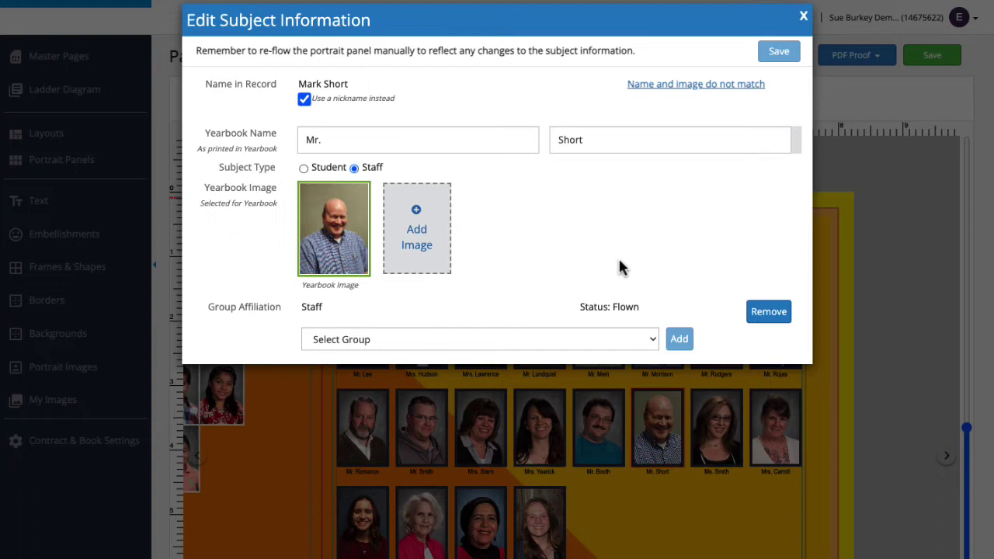
{"action": "left_click", "coordinate": [803, 21]}
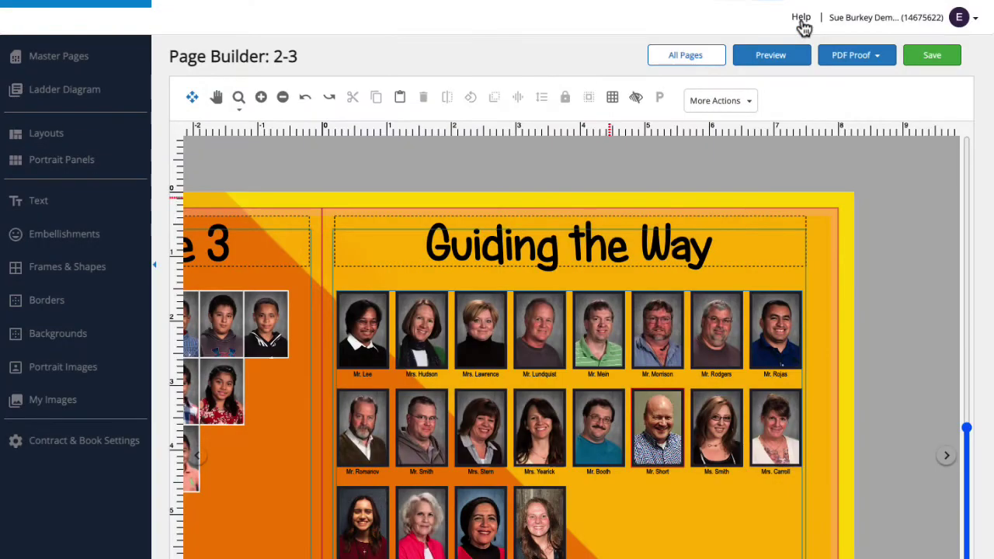
{"action": "scroll", "coordinate": [816, 125], "scroll_direction": "down", "scroll_amount": 1}
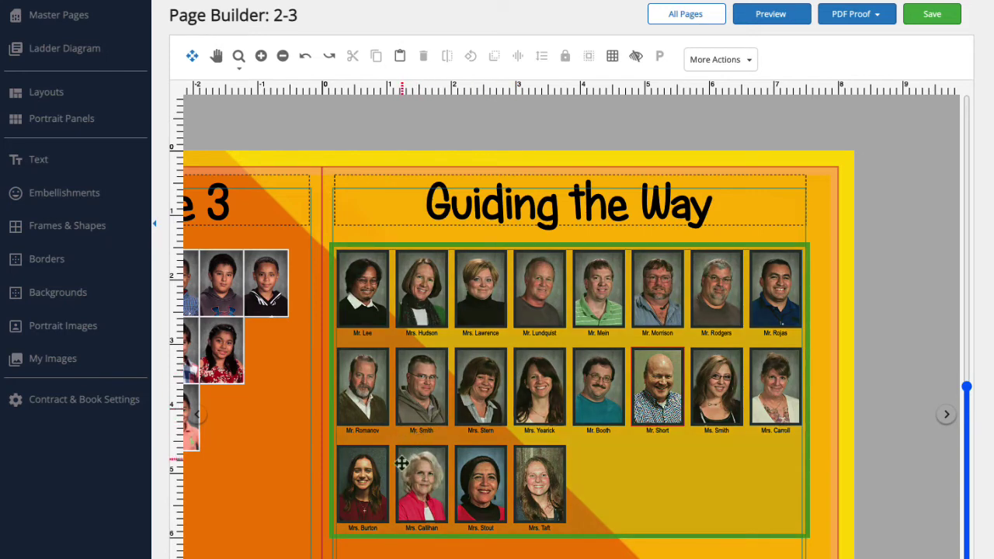
Give the first third-row portrait's caption its own individual name style.
{"action": "left_click", "coordinate": [369, 511]}
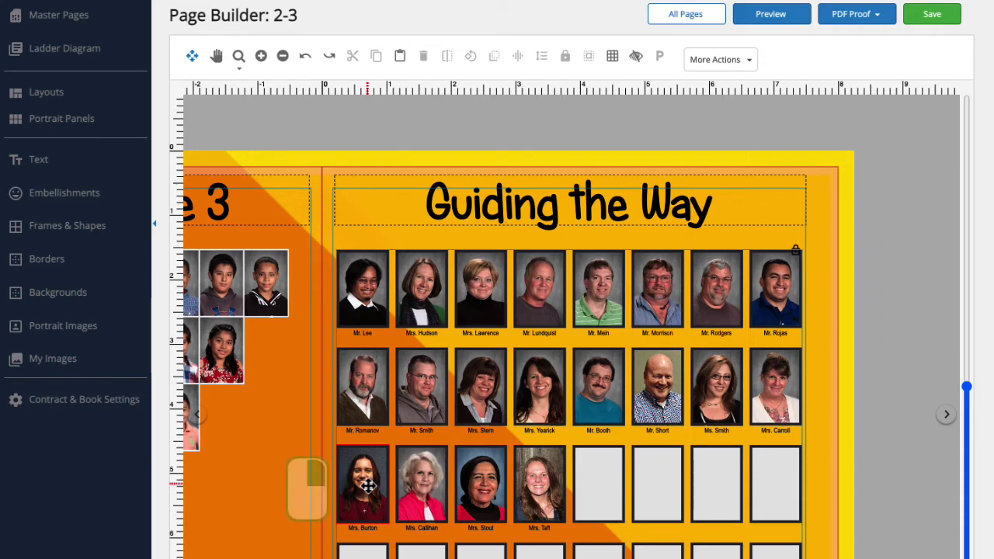
{"action": "right_click", "coordinate": [368, 485]}
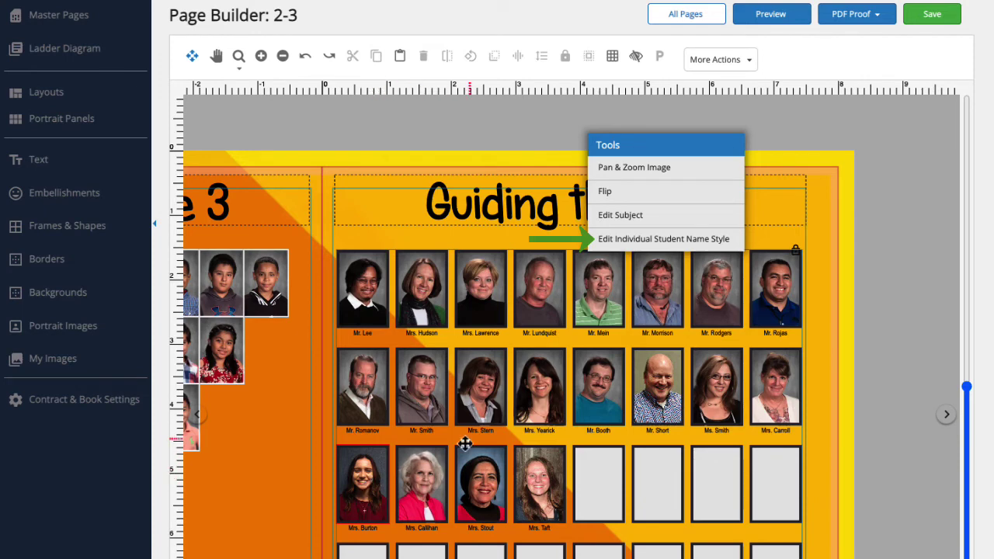
{"action": "left_click", "coordinate": [635, 241]}
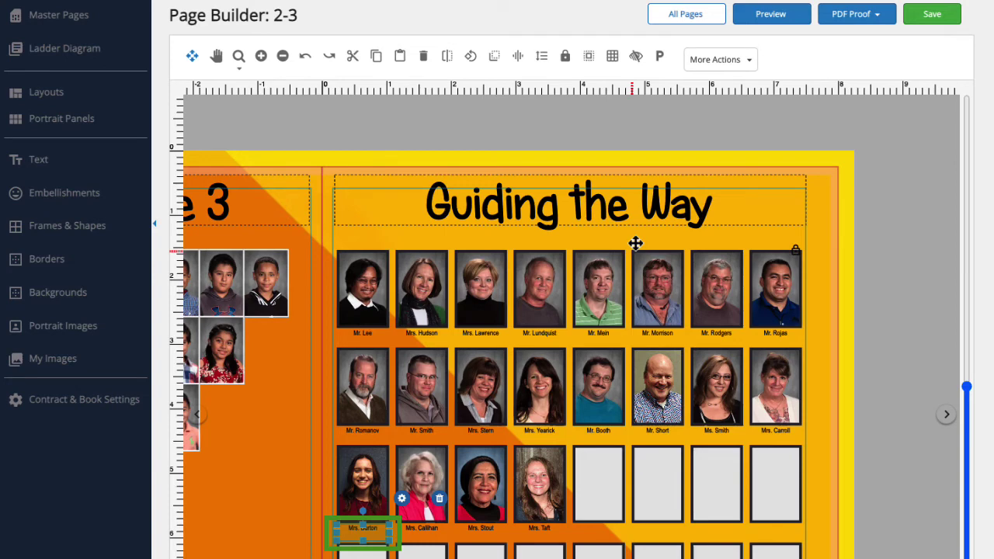
Replace the caption's title Mrs. with Coach and colour the caption text blue #005DAA.
{"action": "double_click", "coordinate": [377, 528]}
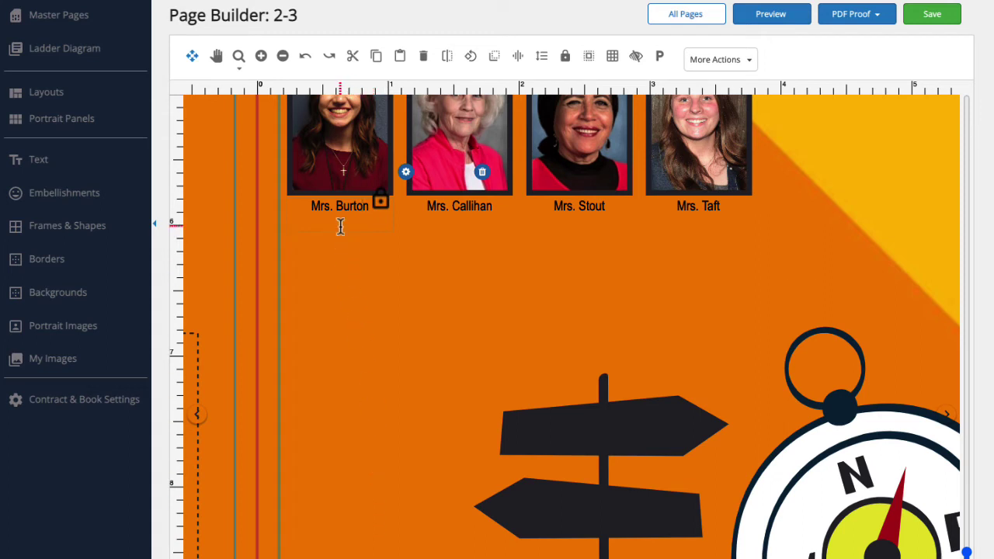
{"action": "left_click_drag", "start_coordinate": [324, 208], "coordinate": [307, 208]}
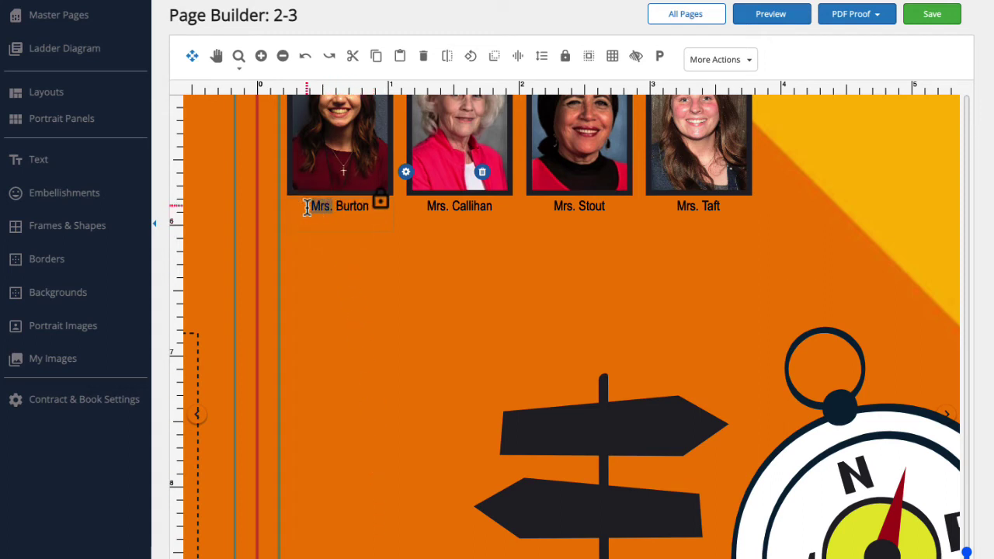
{"action": "type", "text": "Coach"}
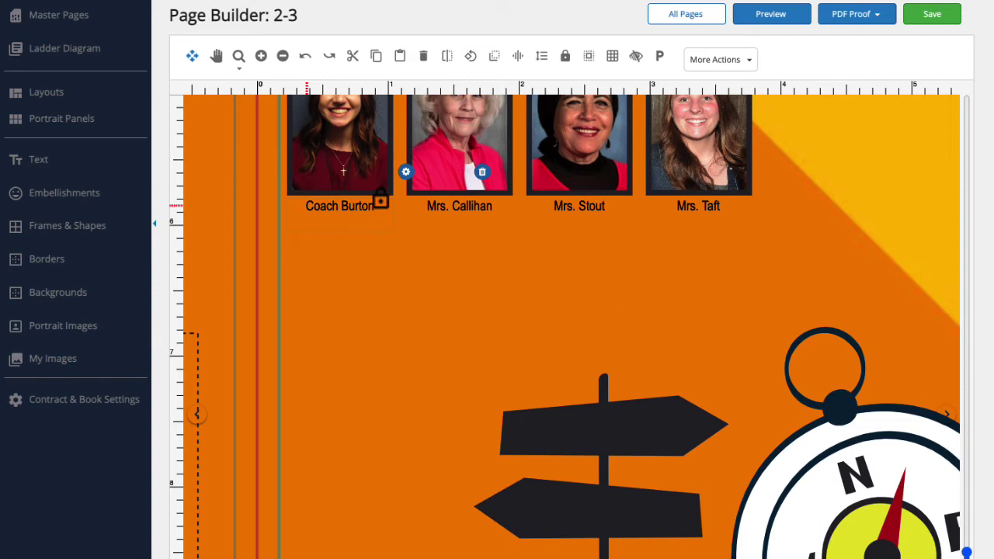
{"action": "left_click_drag", "start_coordinate": [307, 209], "coordinate": [369, 208]}
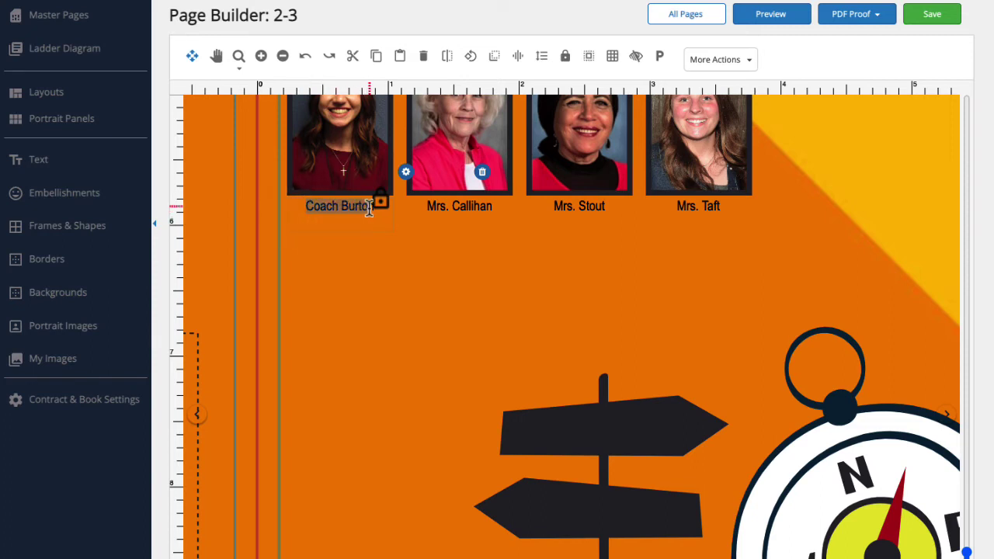
{"action": "left_click", "coordinate": [406, 172]}
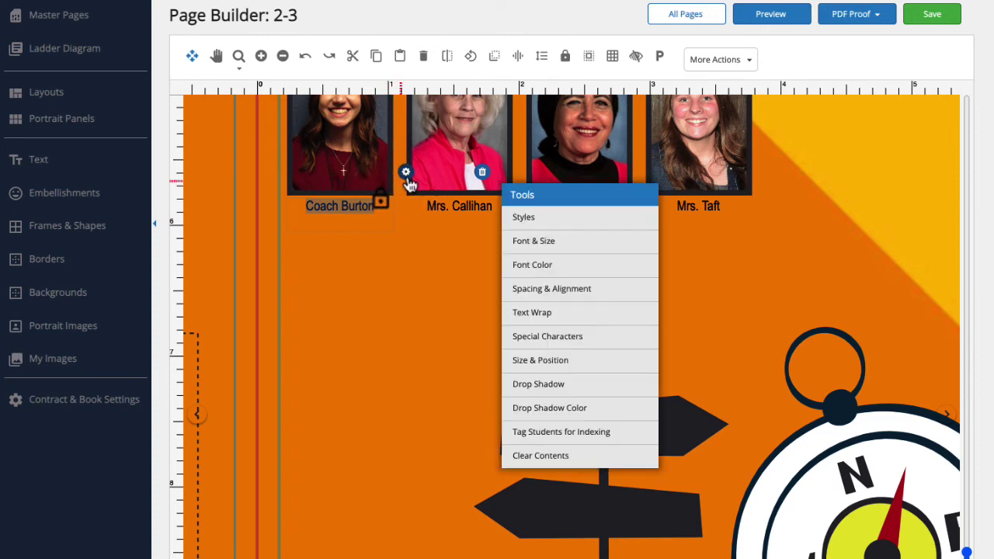
{"action": "left_click", "coordinate": [522, 270]}
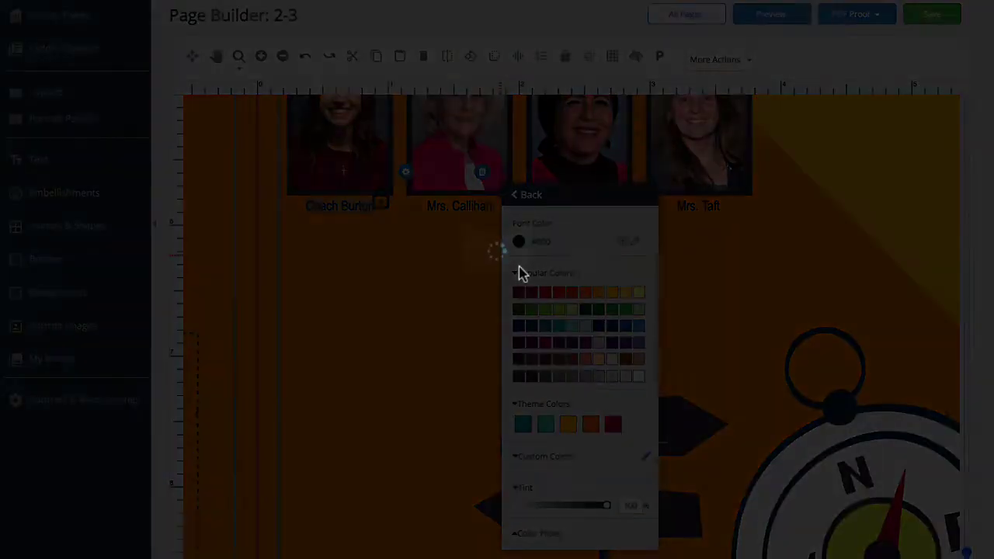
{"action": "left_click", "coordinate": [625, 327]}
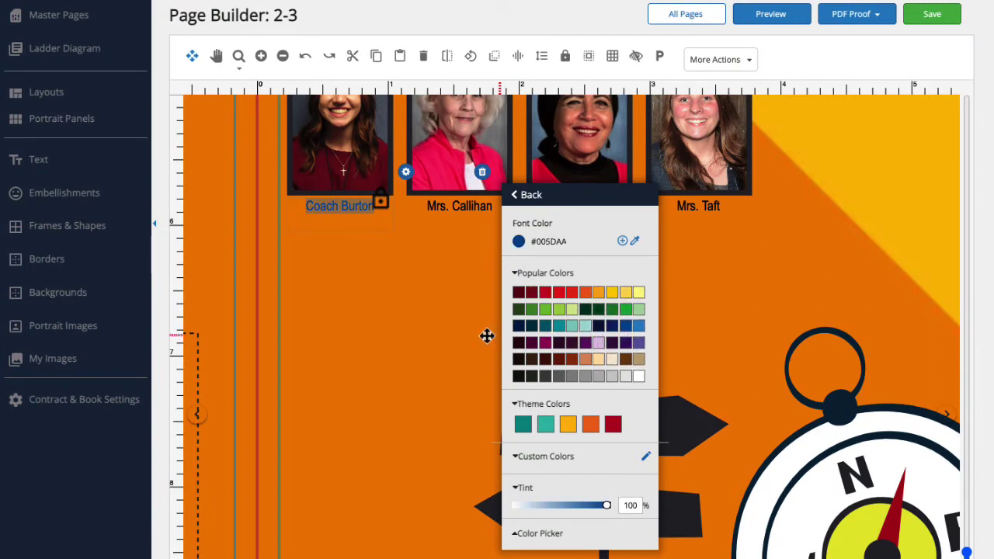
{"action": "scroll", "coordinate": [265, 293], "scroll_direction": "down", "scroll_amount": 2}
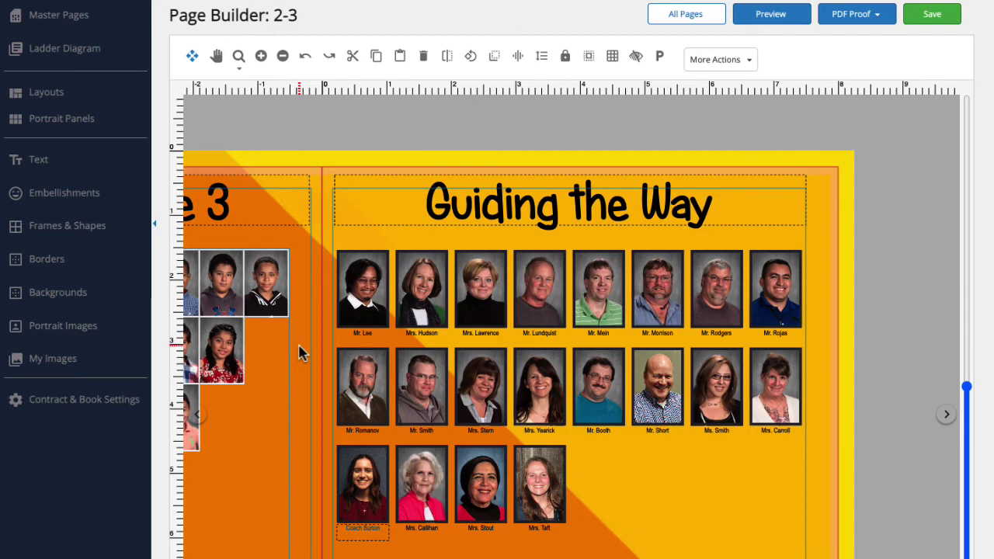
Delete the Coach caption and restore the shared student name style on the first third-row portrait.
{"action": "left_click", "coordinate": [366, 531]}
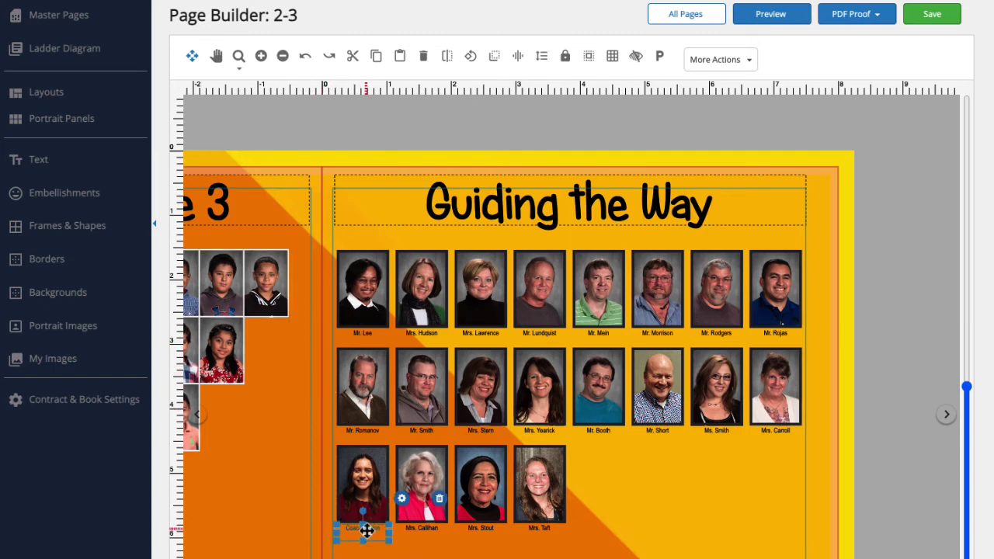
{"action": "left_click", "coordinate": [440, 501]}
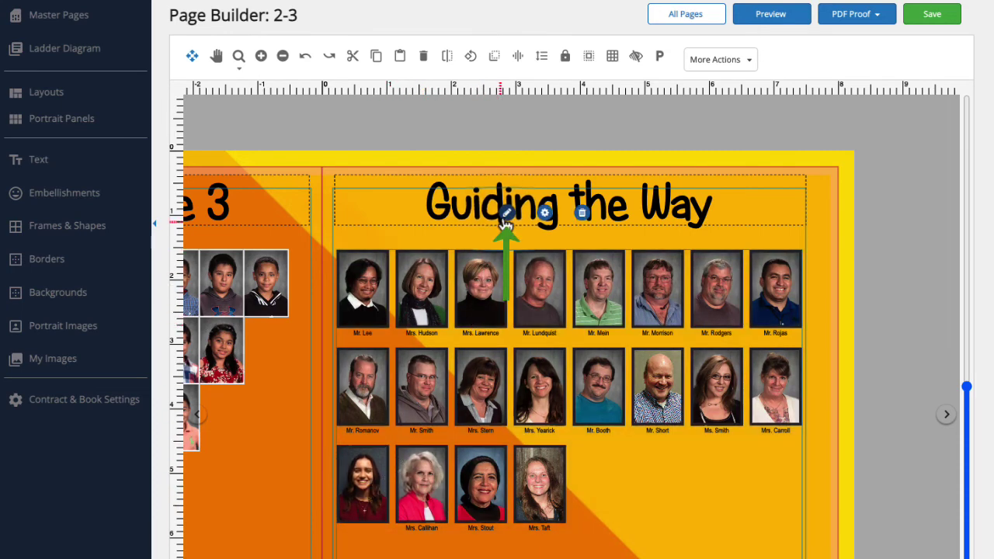
{"action": "left_click", "coordinate": [368, 465]}
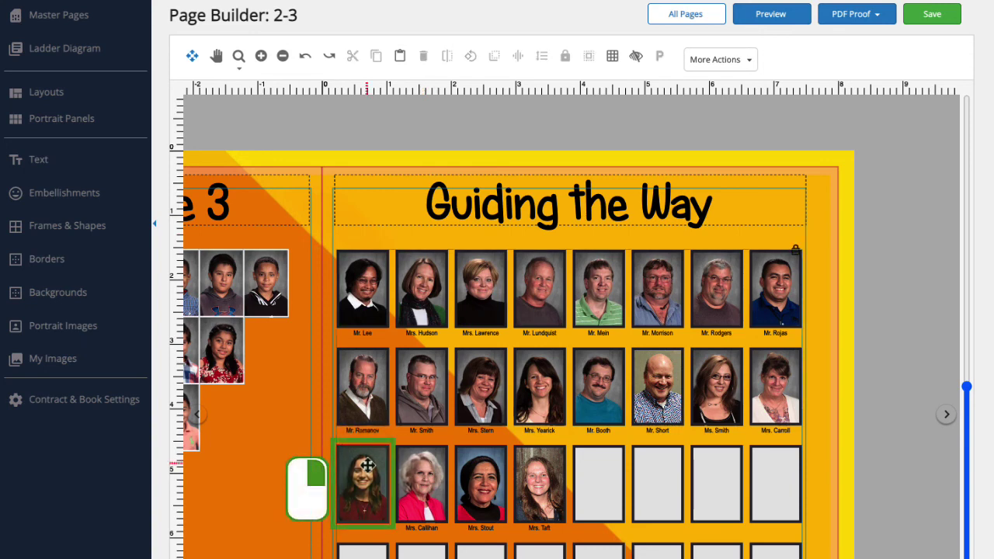
{"action": "right_click", "coordinate": [367, 464]}
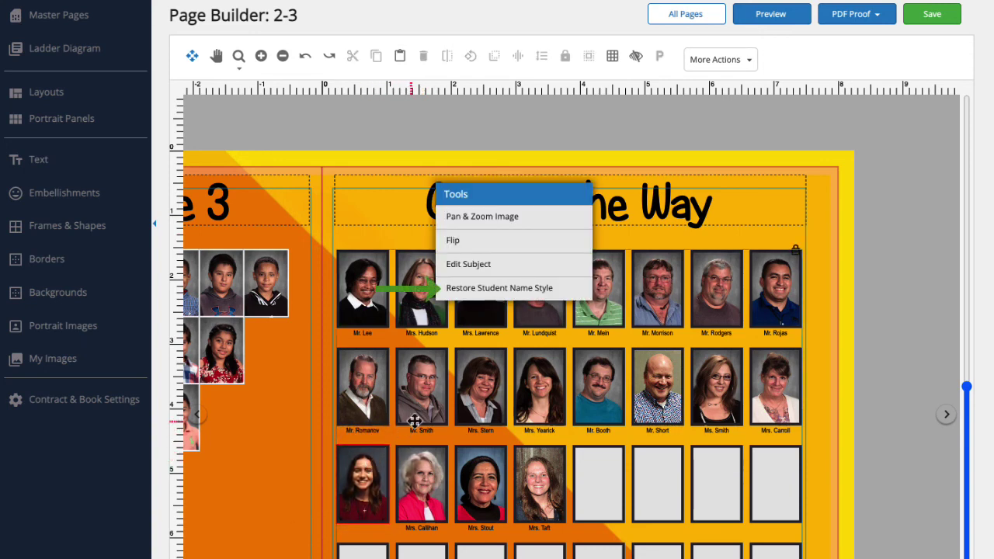
{"action": "left_click", "coordinate": [475, 291]}
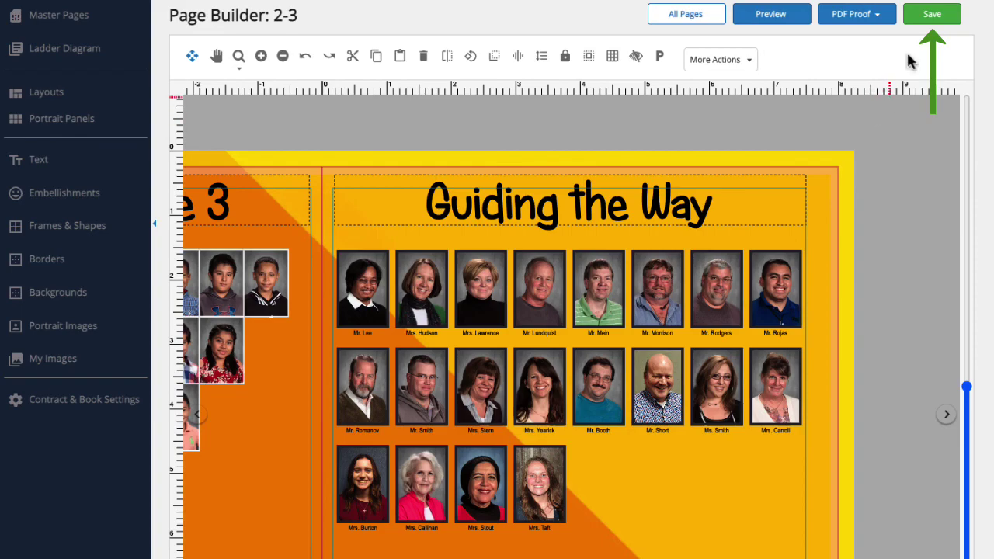
Save the edits to spread 2-3 in Page Builder.
{"action": "left_click", "coordinate": [931, 15]}
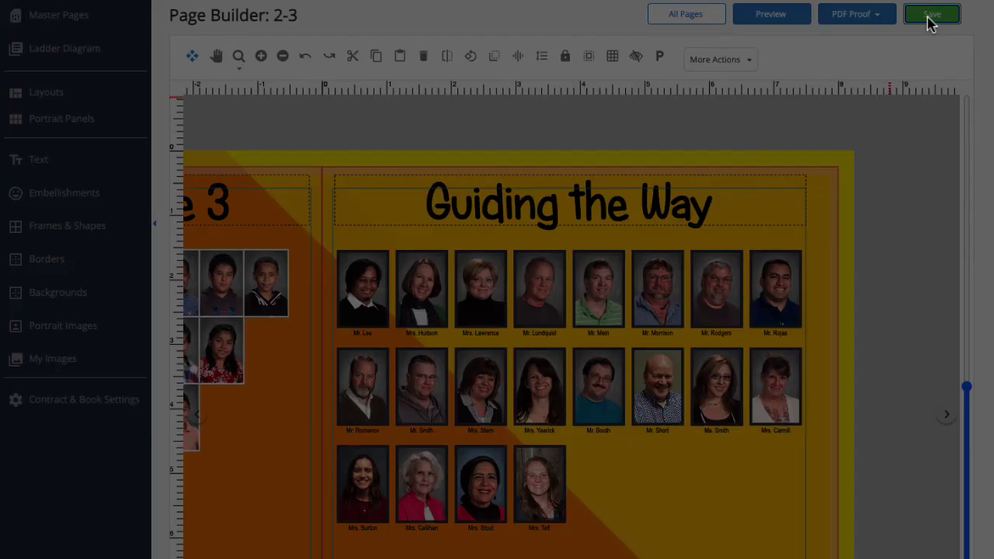